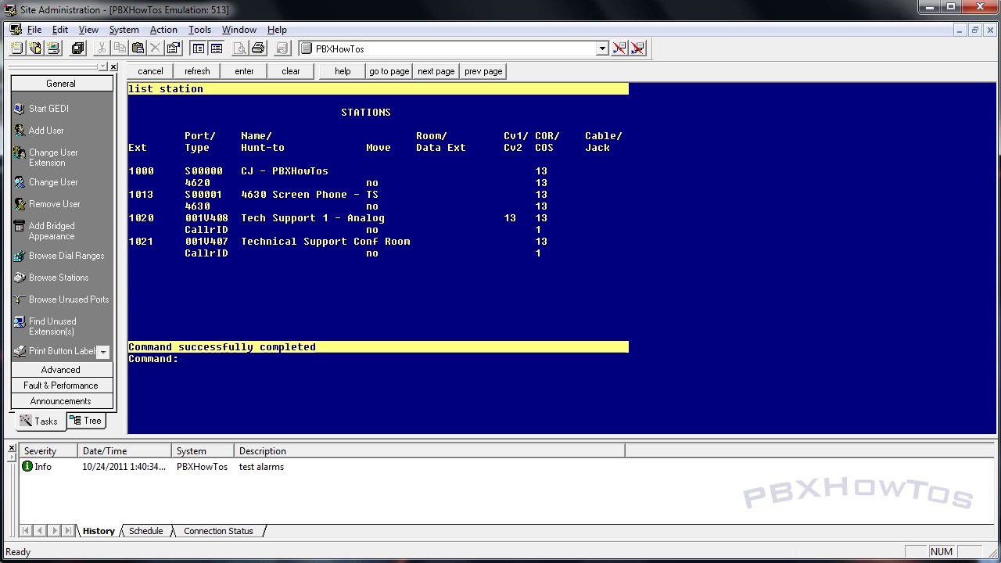
Step: Start the 'add hunt-group 13' command to create hunt group 13
type("add hu next")
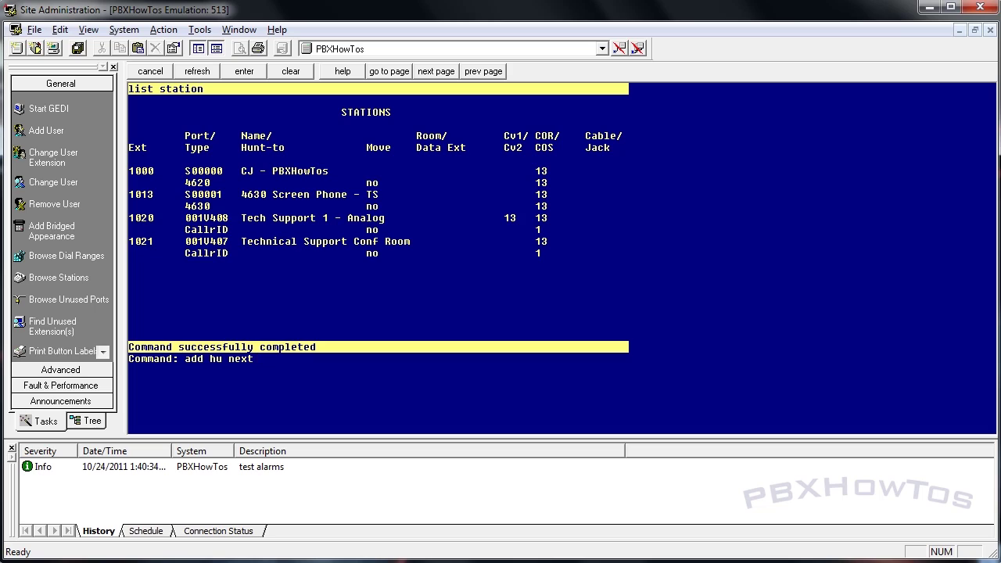
key("BackSpace")
key("BackSpace")
key("BackSpace")
key("BackSpace")
key("BackSpace")
key("Tab")
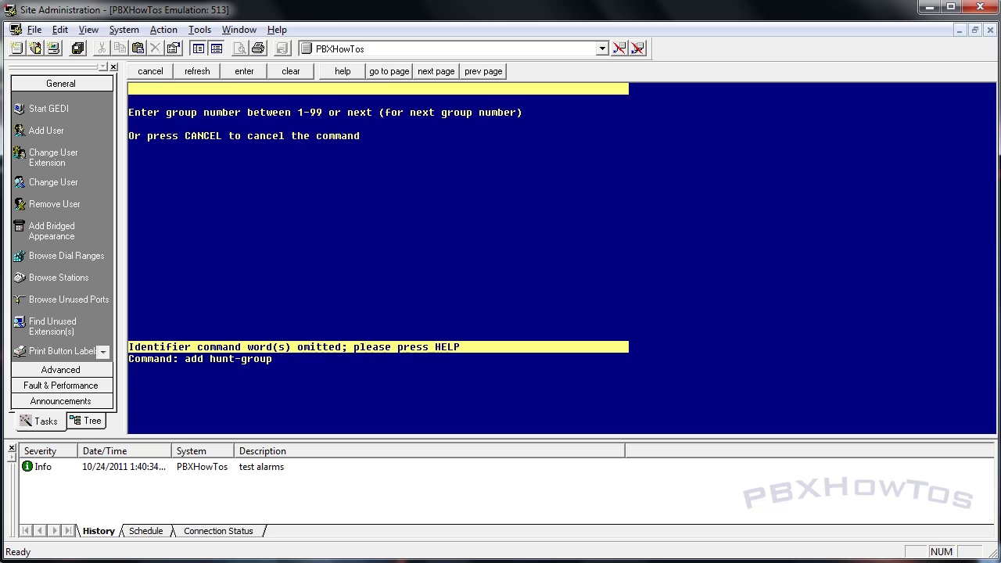
type("13")
key("Return")
Step: Name the group 'Tech Support' with extension 1030 and list the valid group types
type("Tech Support")
key("Tab")
type("1030")
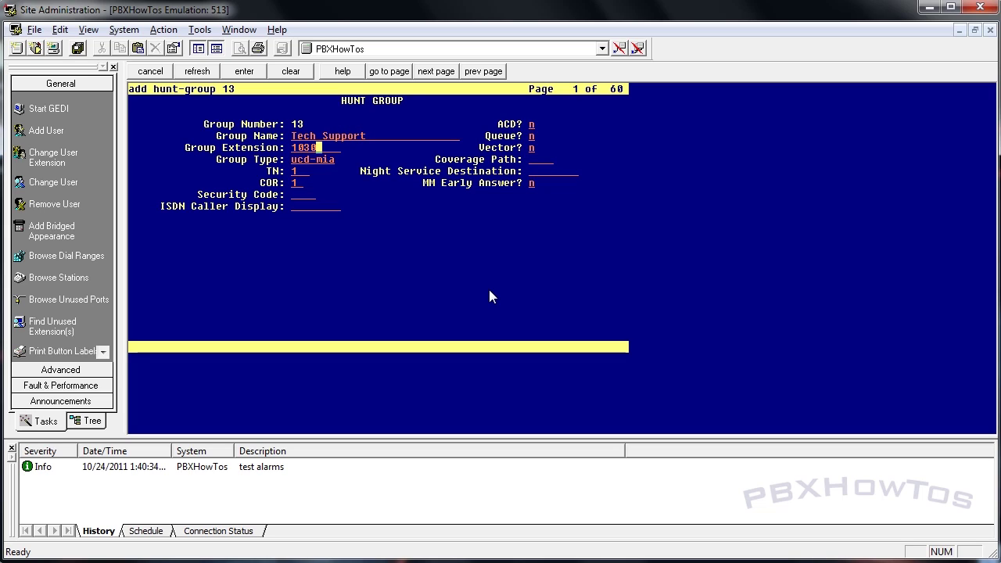
key("Tab")
key("F5")
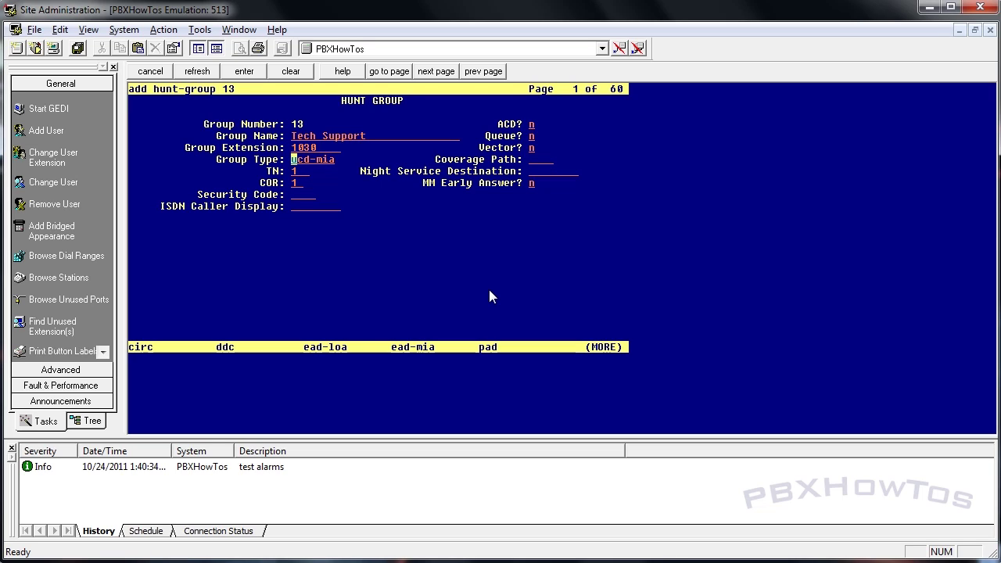
Step: Set hunt group 13's type to circ and COR to 13, then advance to page 2
type("circ")
key("Tab")
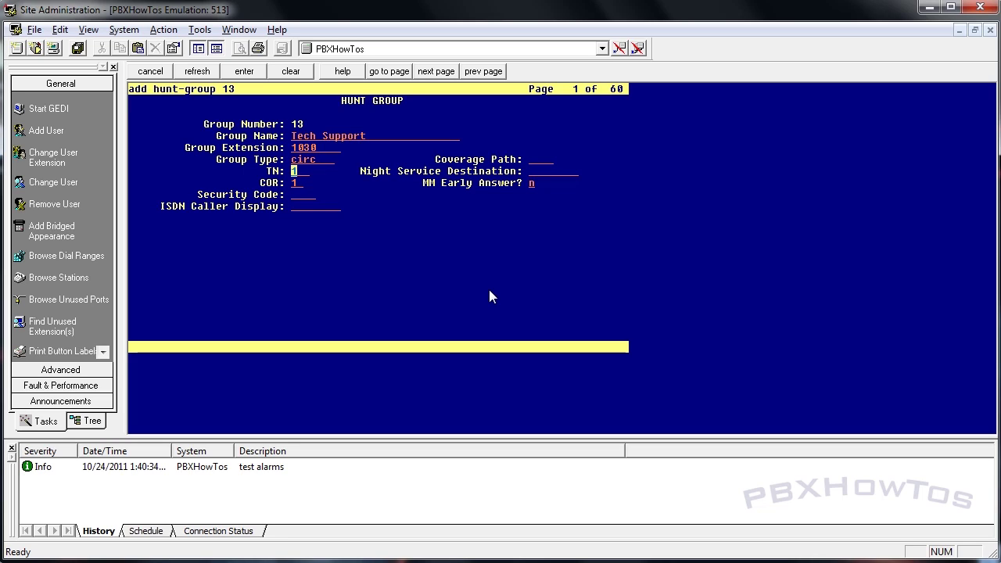
key("Tab")
type("13")
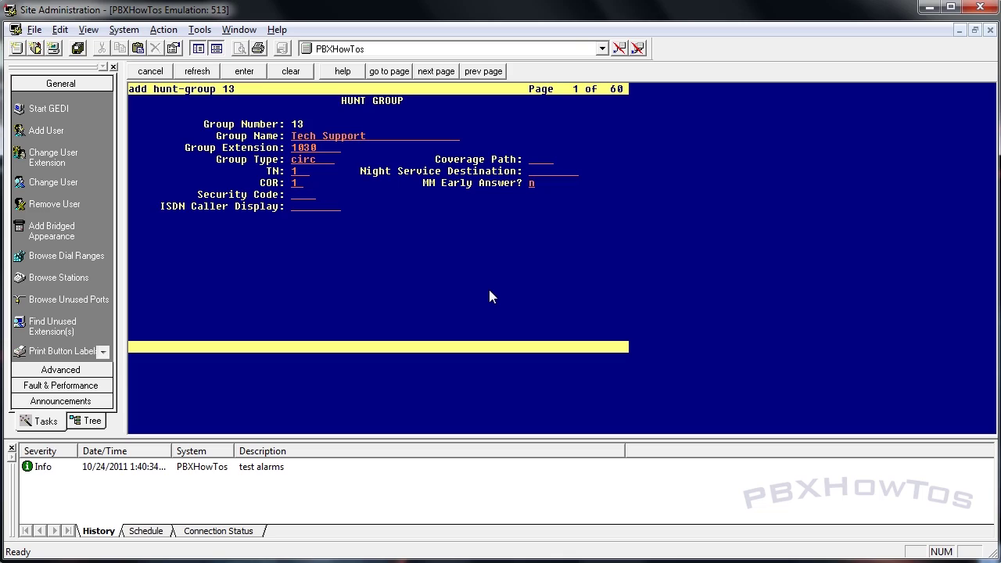
key("Tab")
key("Tab")
key("Tab")
key("shift+Tab")
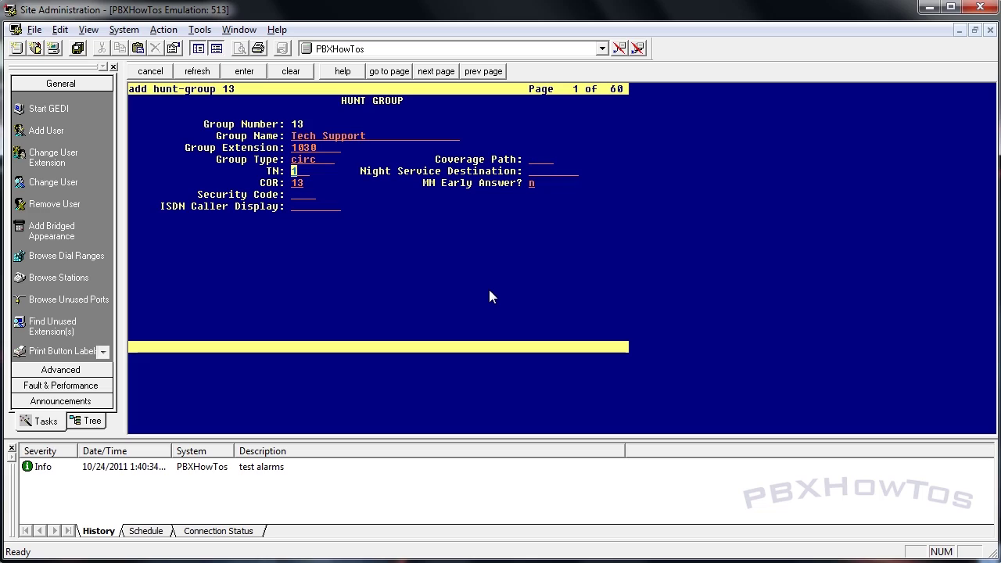
key("Tab")
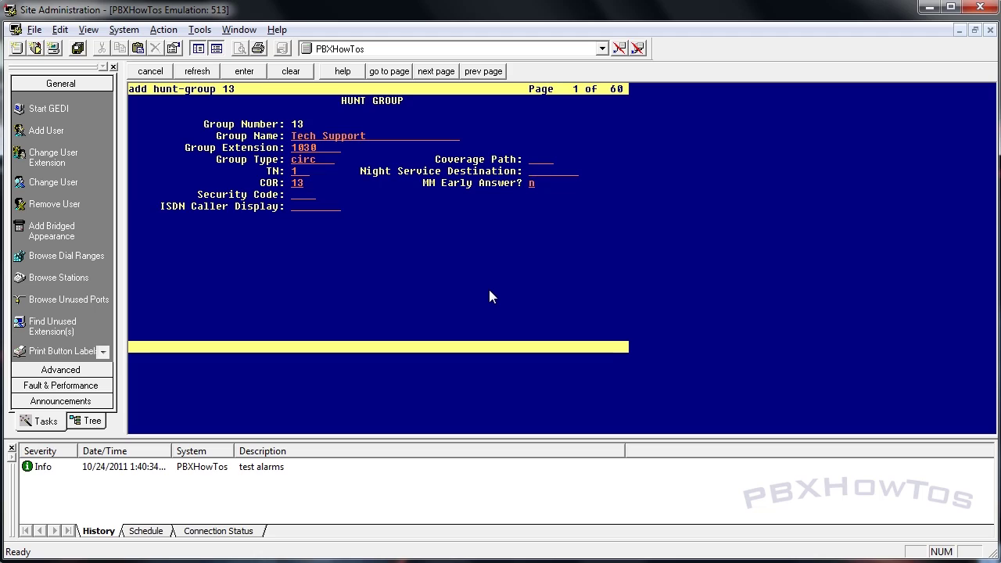
key("F7")
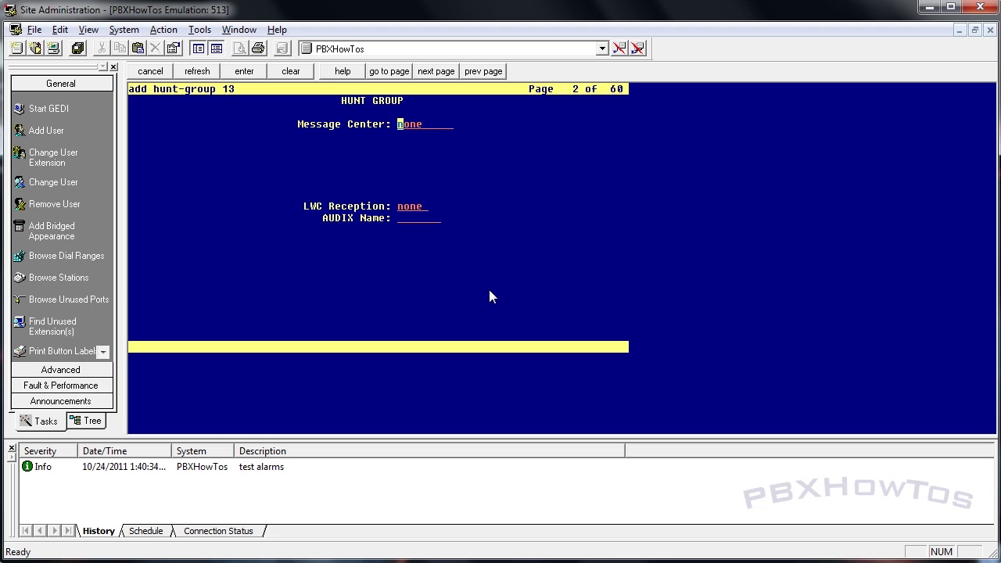
Step: Enter extensions 1000 and 1020 as members 1 and 2, then save hunt group 13
key("F7")
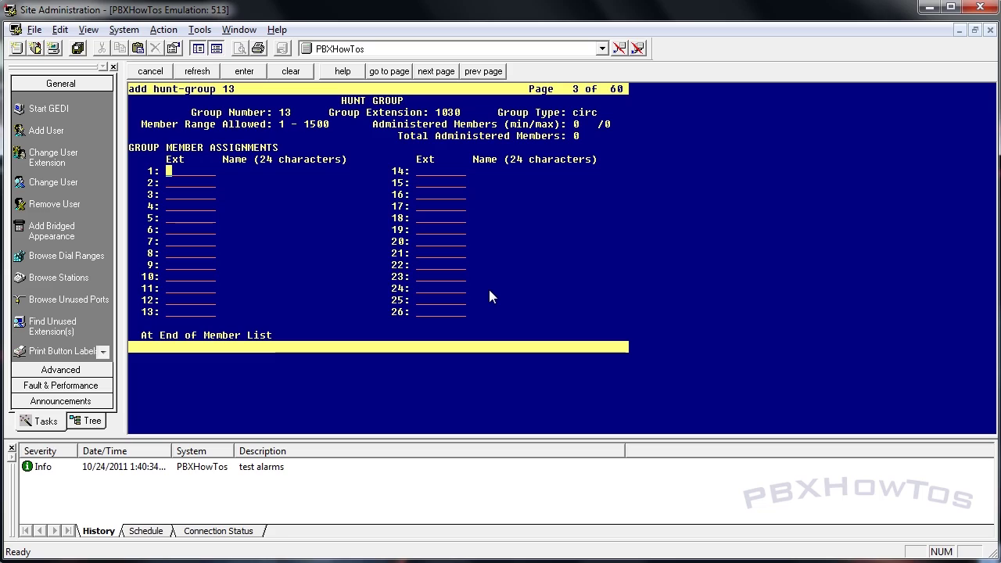
type("1000")
key("Tab")
type("1020")
key("Tab")
key("F3")
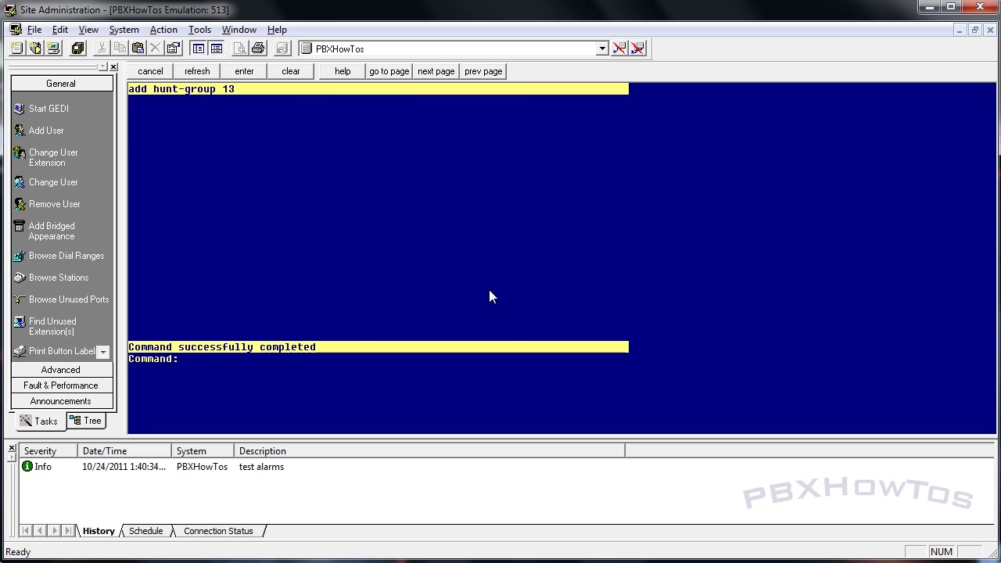
Step: Display hunt group 13 and page to its members, confirming 1000 and 1020
type("disp hu 13")
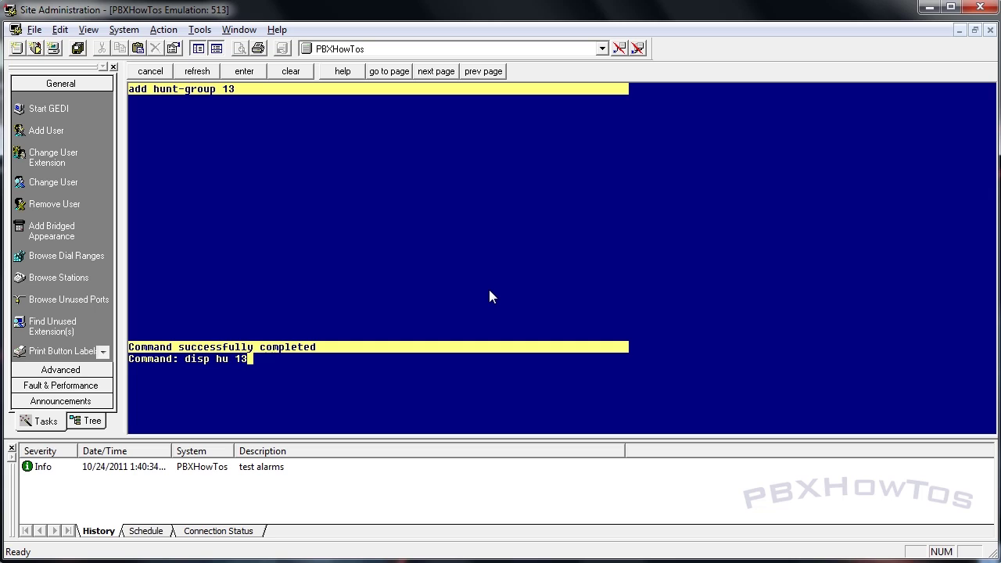
key("Return")
key("F7")
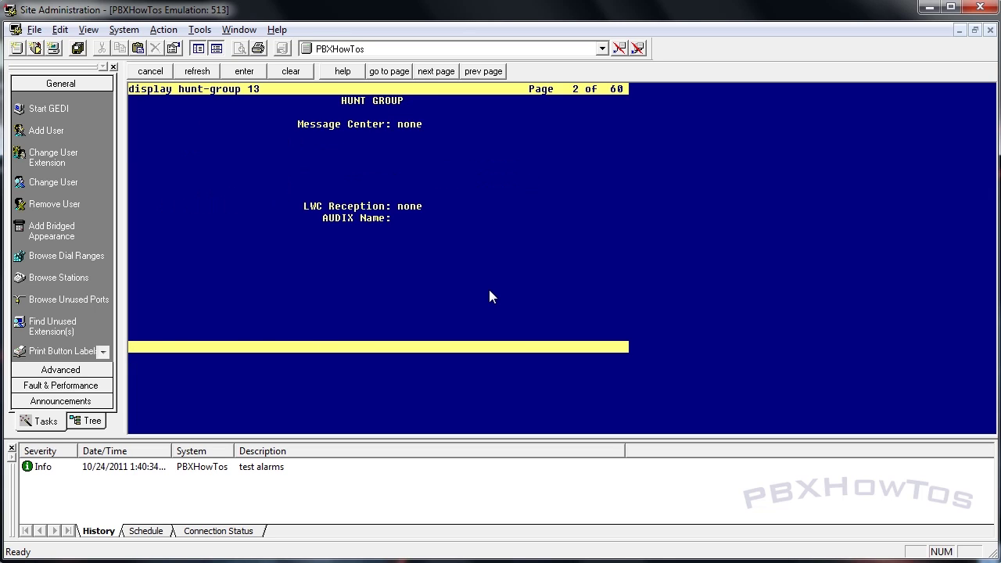
key("F7")
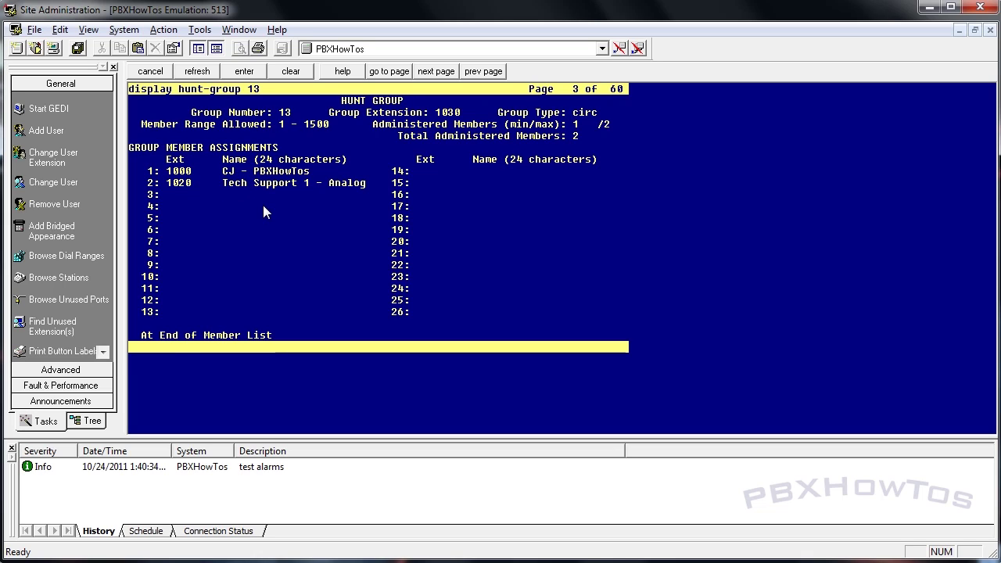
key("Escape")
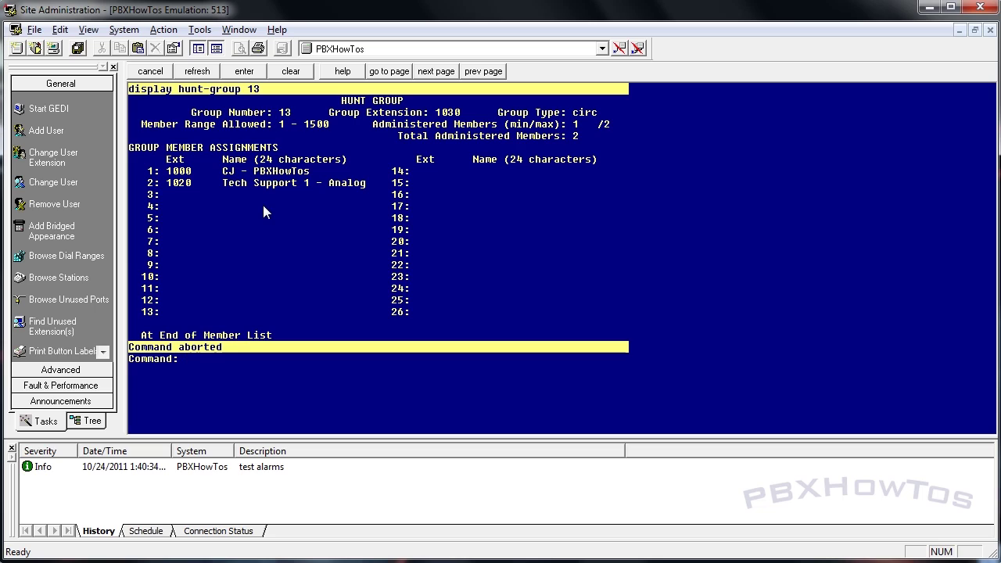
Step: Change trunk group 2's incoming destination from 1000 to 1030 and save
type("ch tru 2")
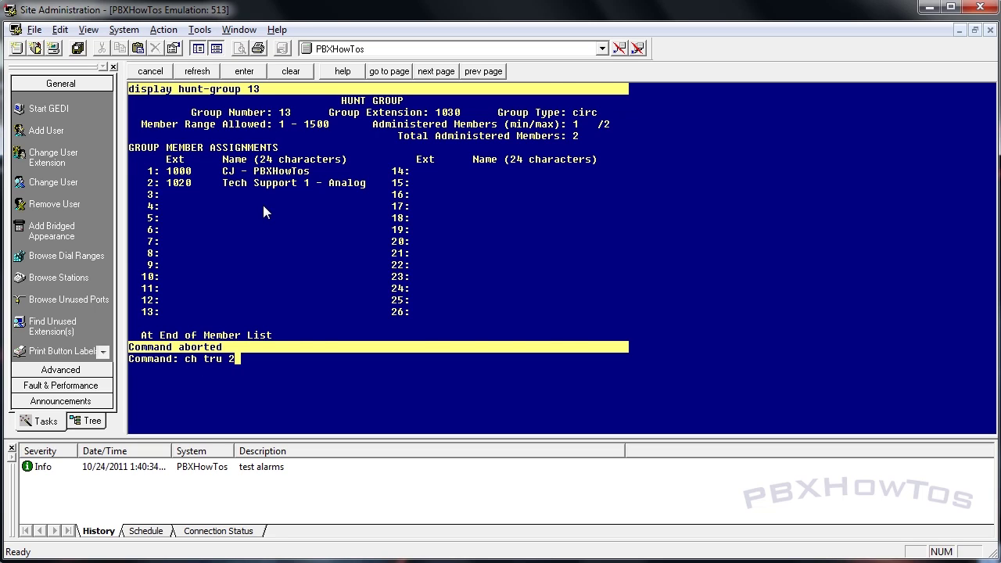
key("Return")
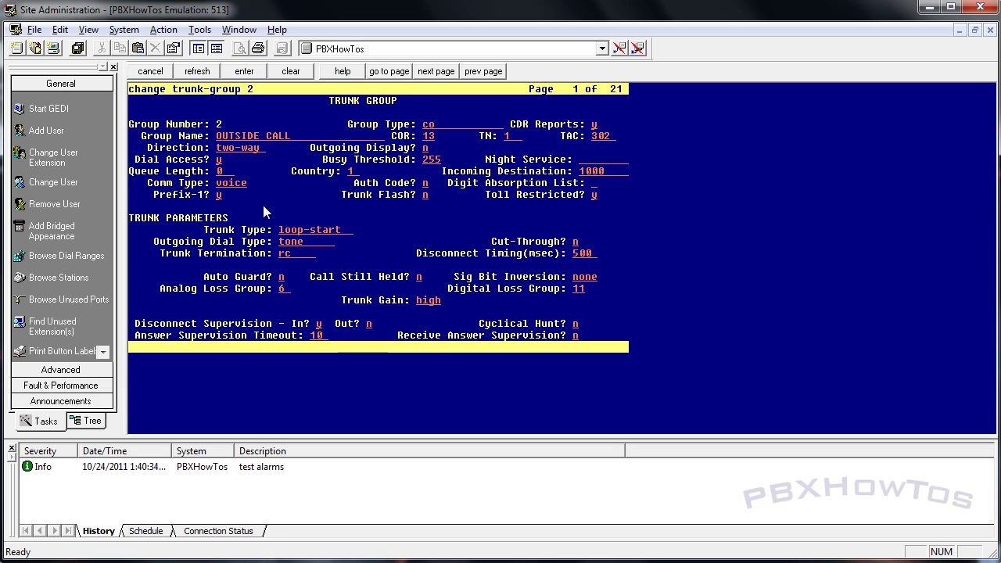
key("Tab")
key("Tab")
key("Tab")
key("Tab")
key("Tab")
type("1030")
key("Tab")
key("F3")
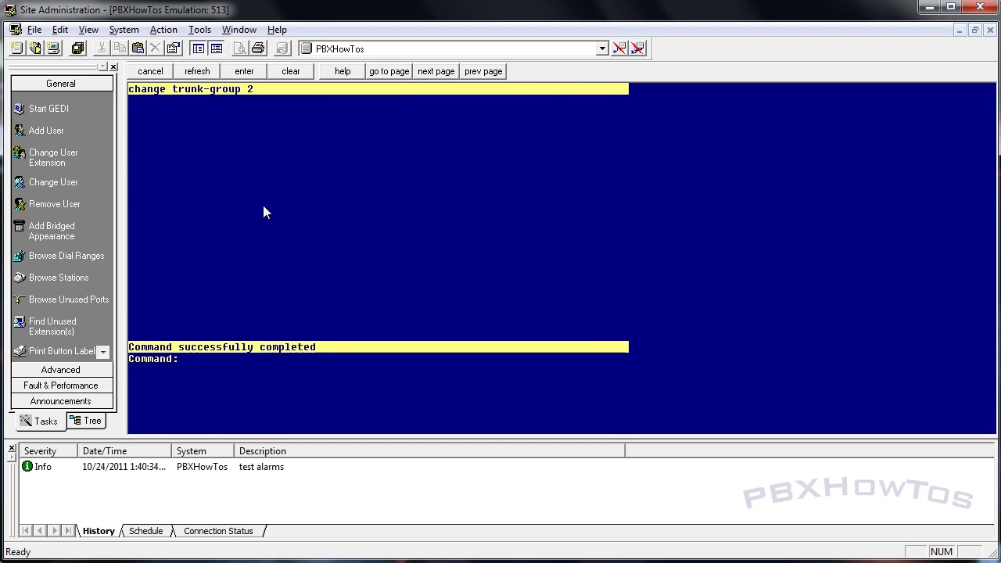
type("rem hu 13")
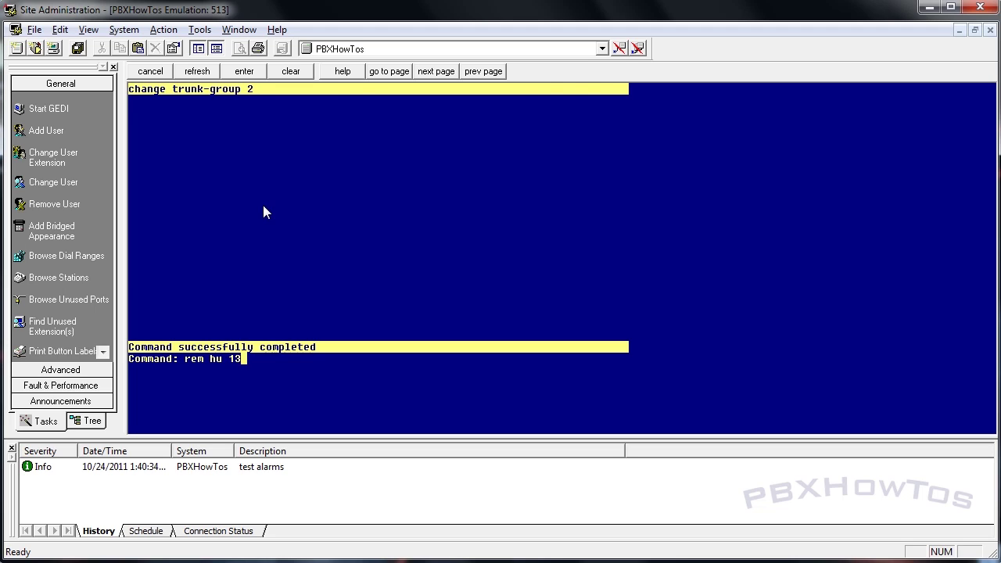
key("Return")
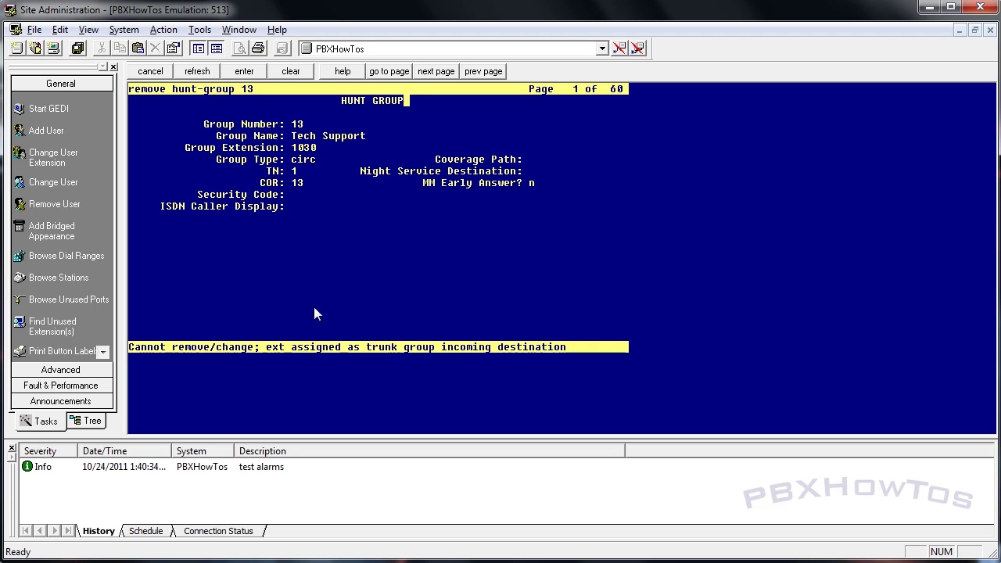
double_click(311, 147)
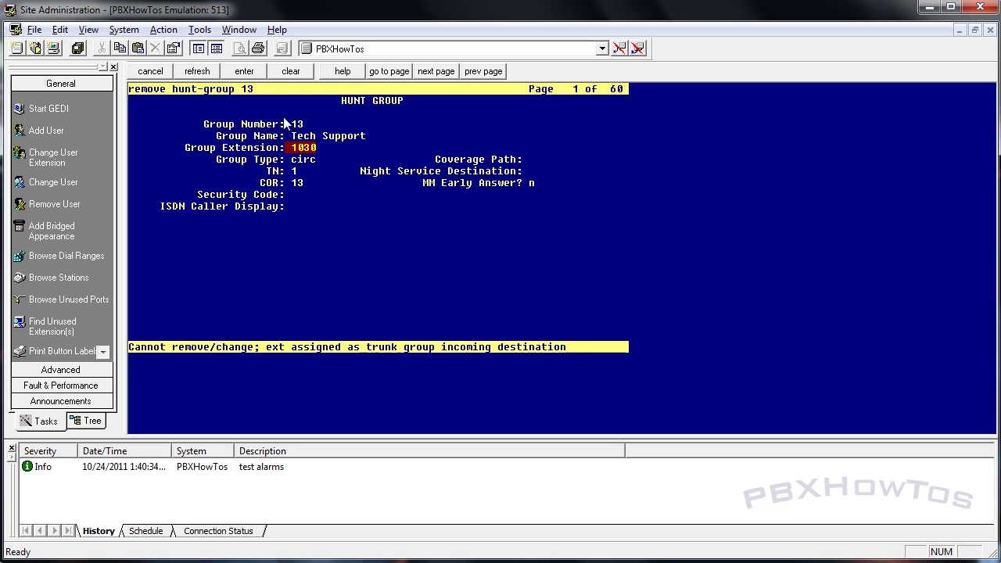
left_click(143, 73)
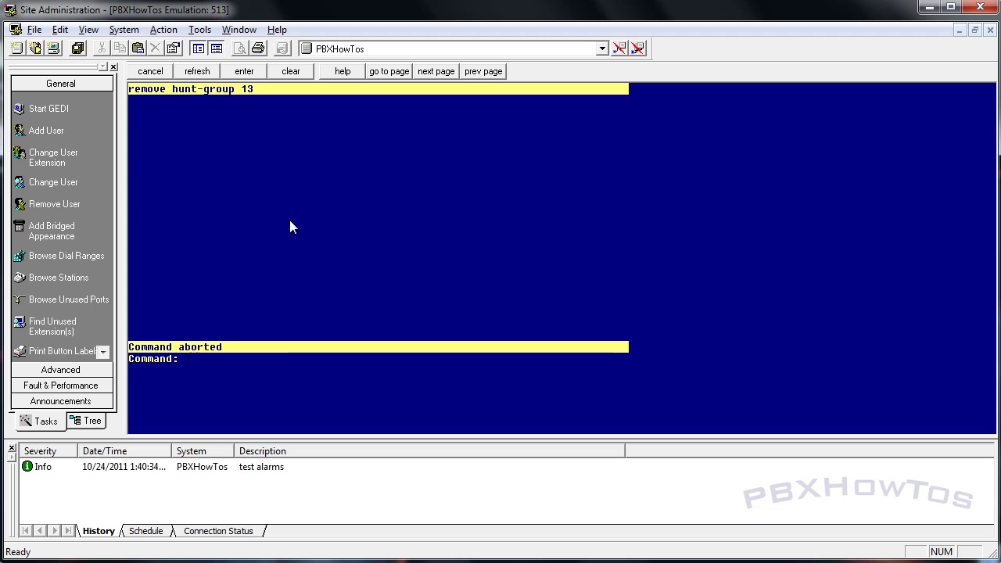
Step: Trace station 1013, confirming calls to 1030 ring hunt group 13, then stop the trace
type("list hun")
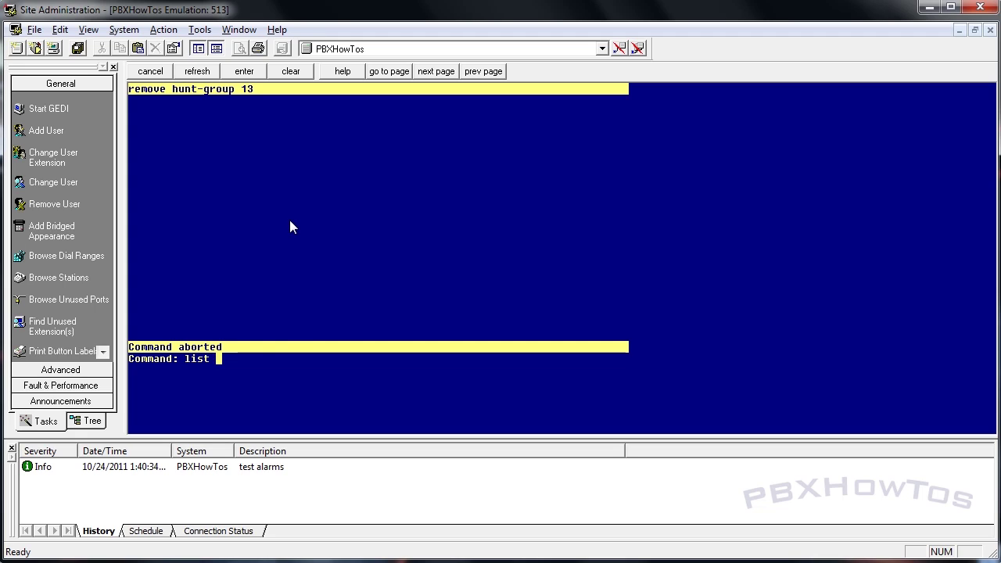
key("Return")
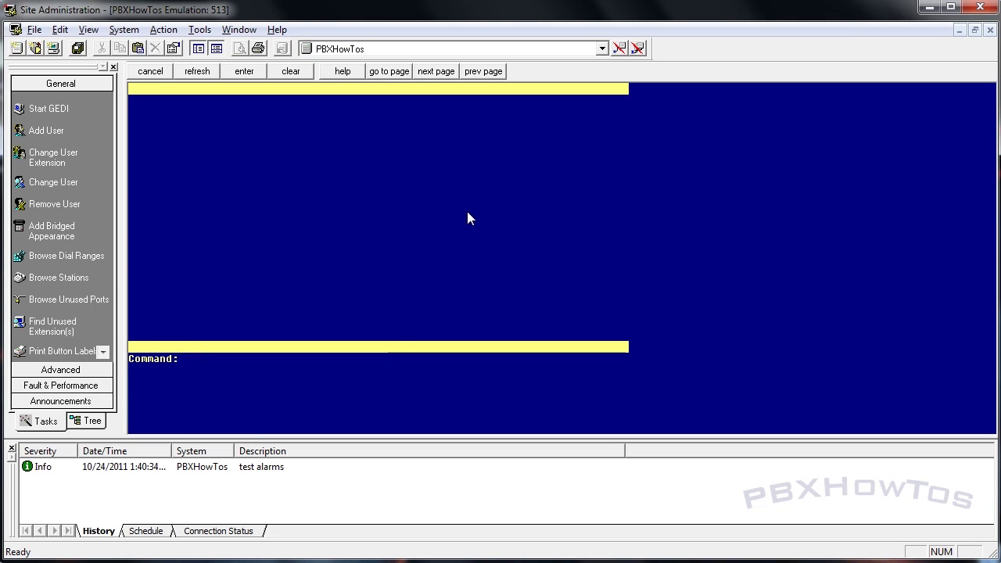
type("list trace s")
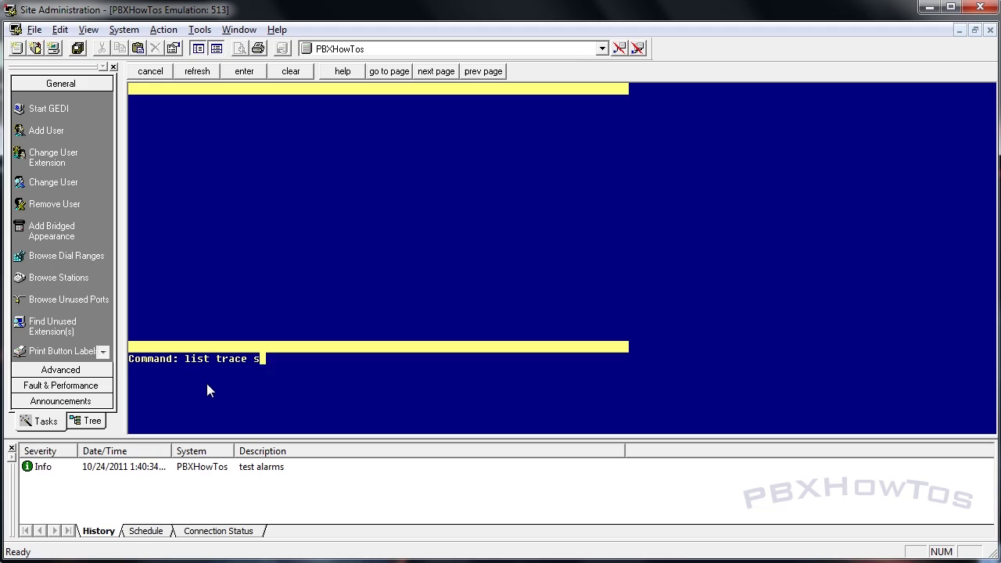
type("ta 1013")
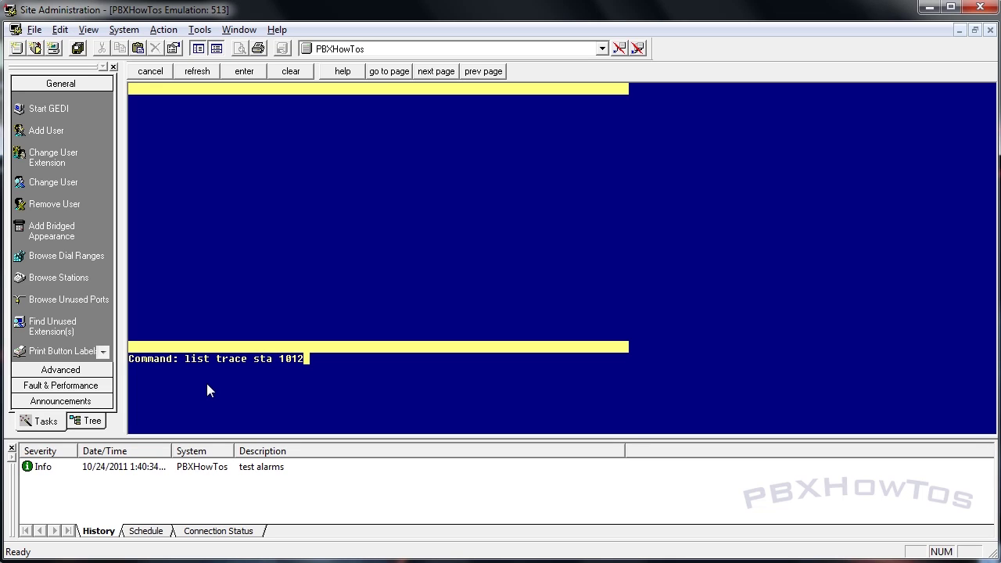
key("Return")
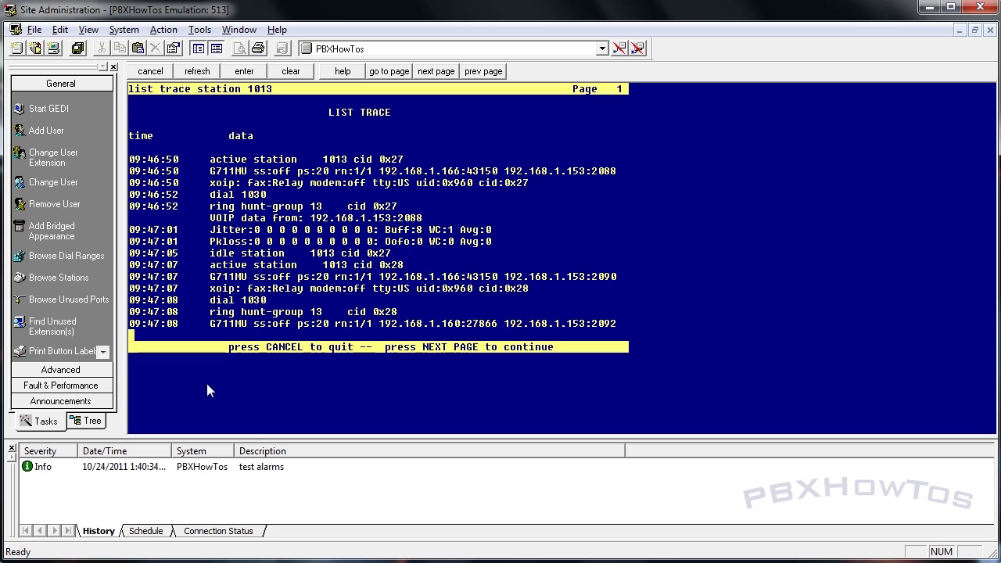
key("F7")
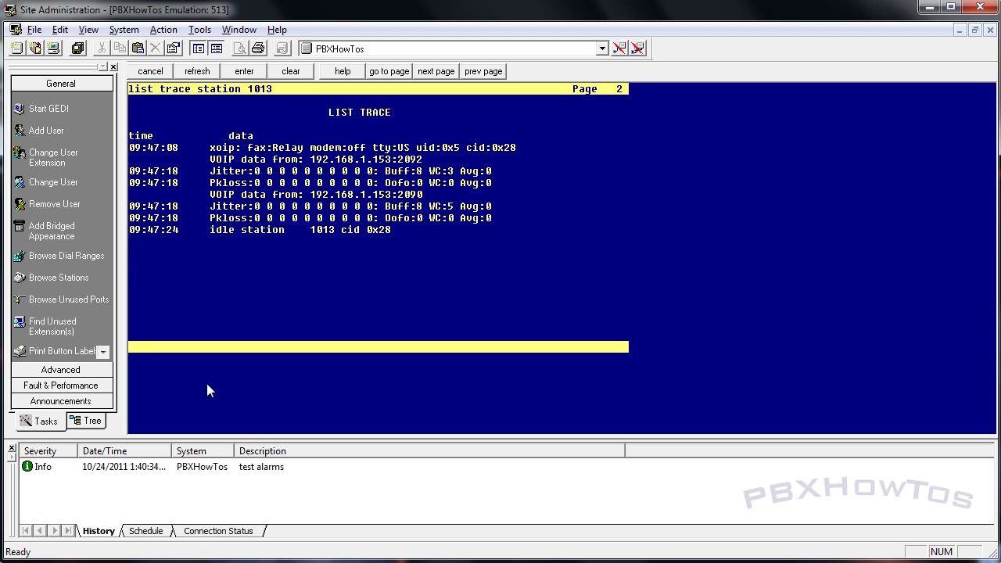
key("F1")
Step: List hunt group 13's summary, then display its form and return to page 2
type("list hu 13")
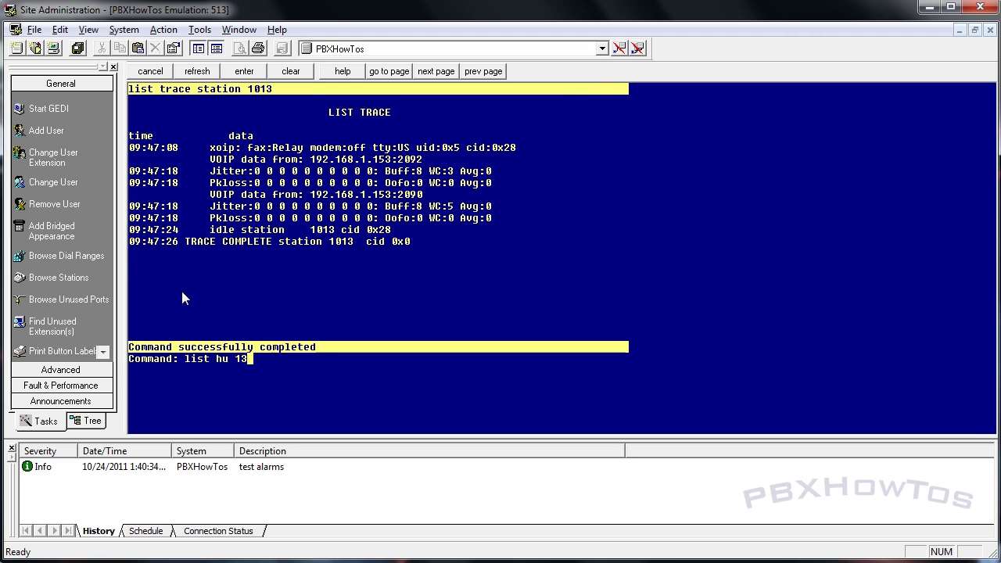
key("Return")
type("d")
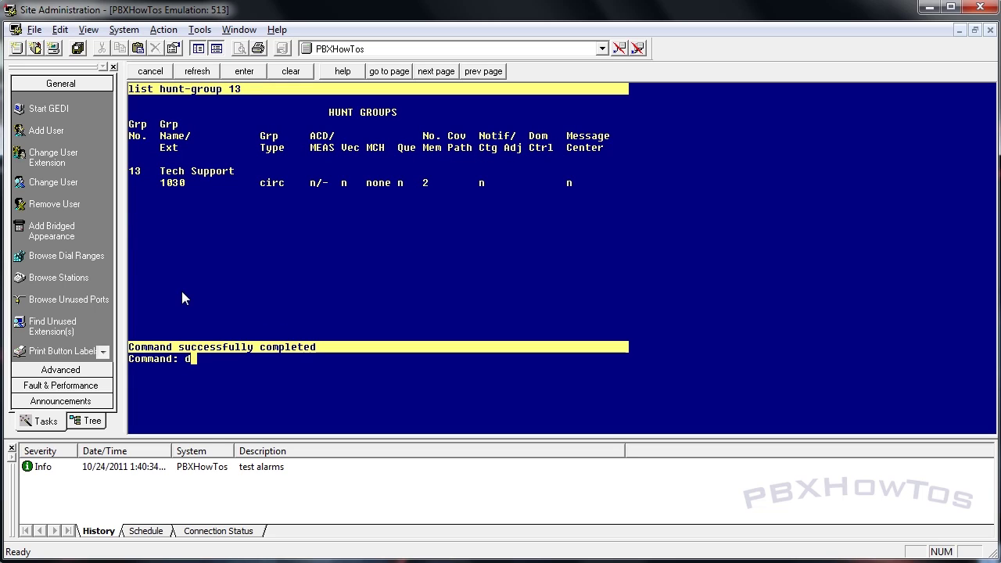
type("isp hu 13")
key("Return")
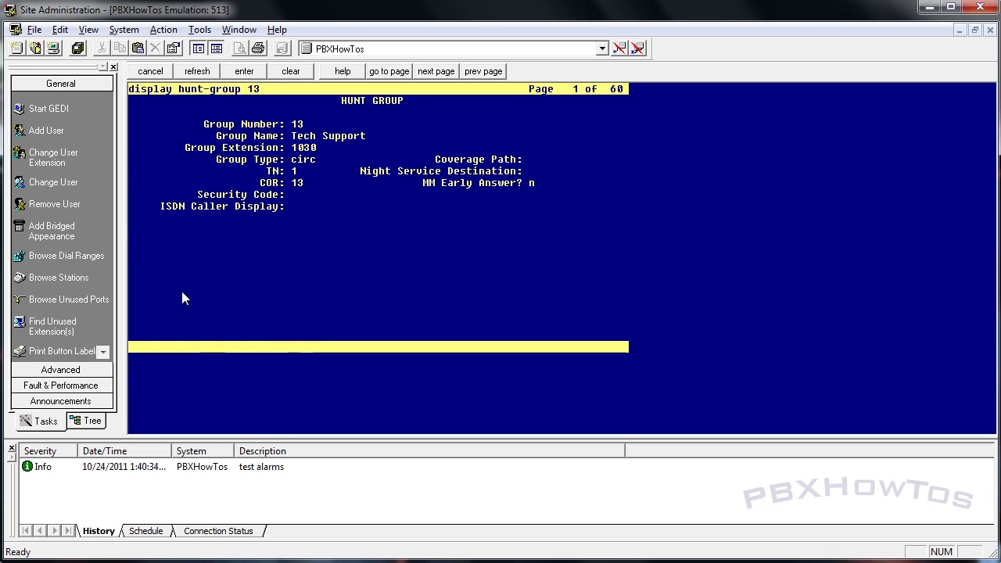
key("F7")
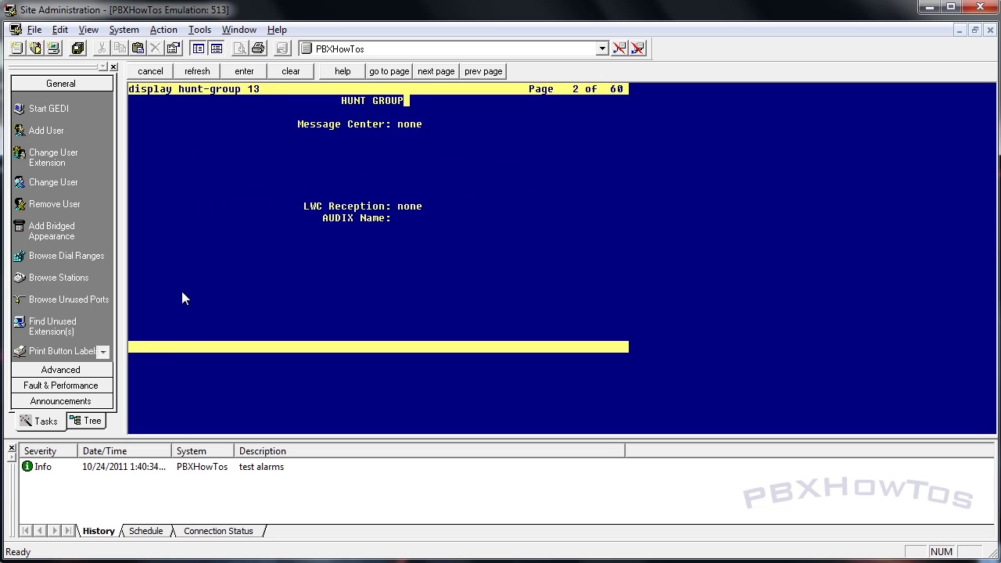
key("F7")
key("F8")
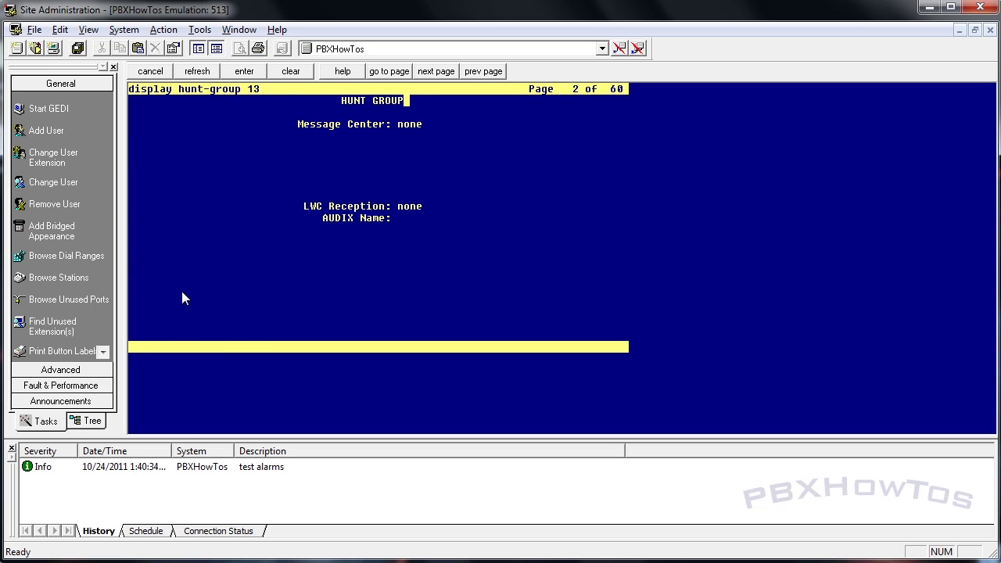